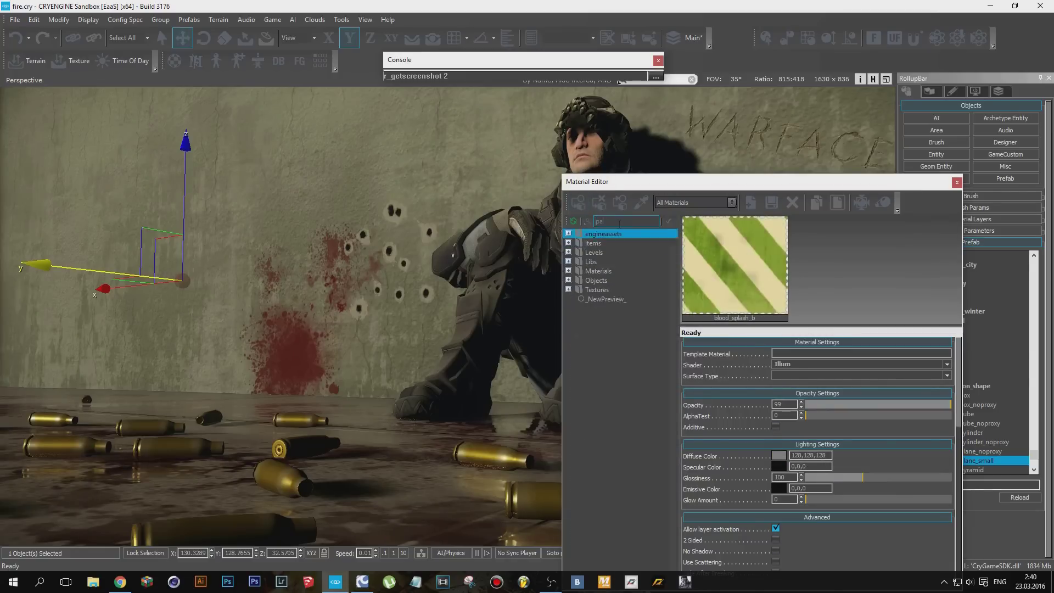
# Select the paint_b decal from the paintings material group and raise its Opacity
pyautogui.doubleClick(618, 364)
pyautogui.click(583, 467)
pyautogui.click(620, 271)
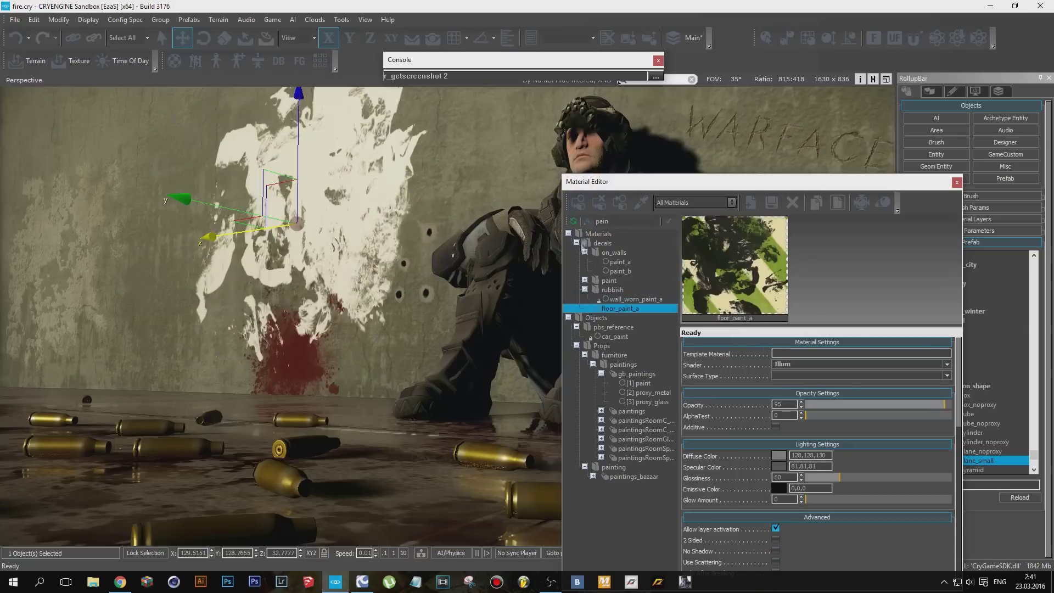
pyautogui.moveTo(848, 412); pyautogui.dragTo(862, 406)
pyautogui.moveTo(809, 478); pyautogui.dragTo(813, 479)
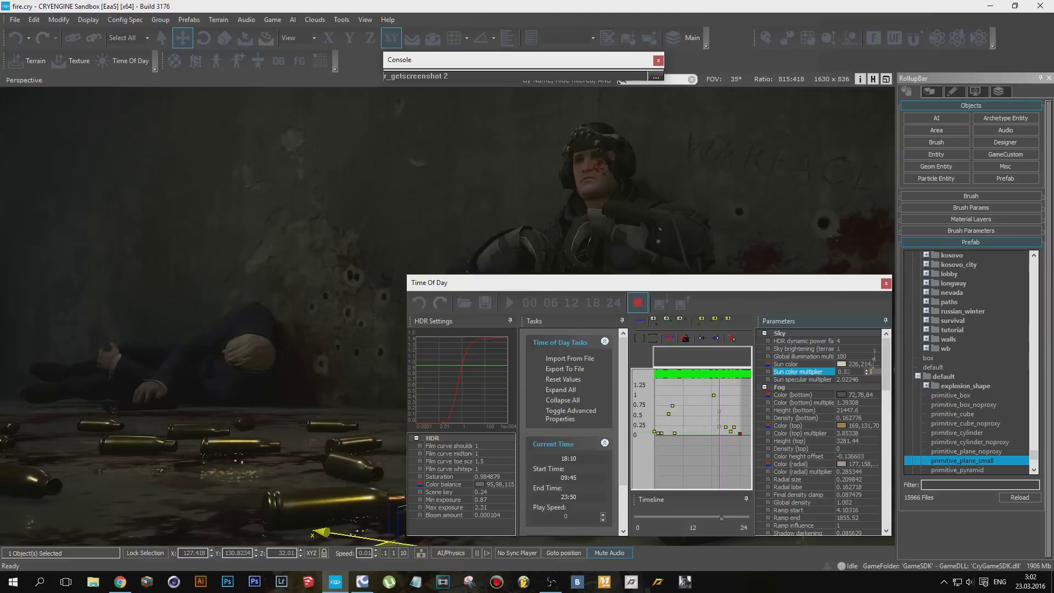
# Adjust the sun specular multiplier, then view and rotate the scene through Camera1
pyautogui.click(874, 380)
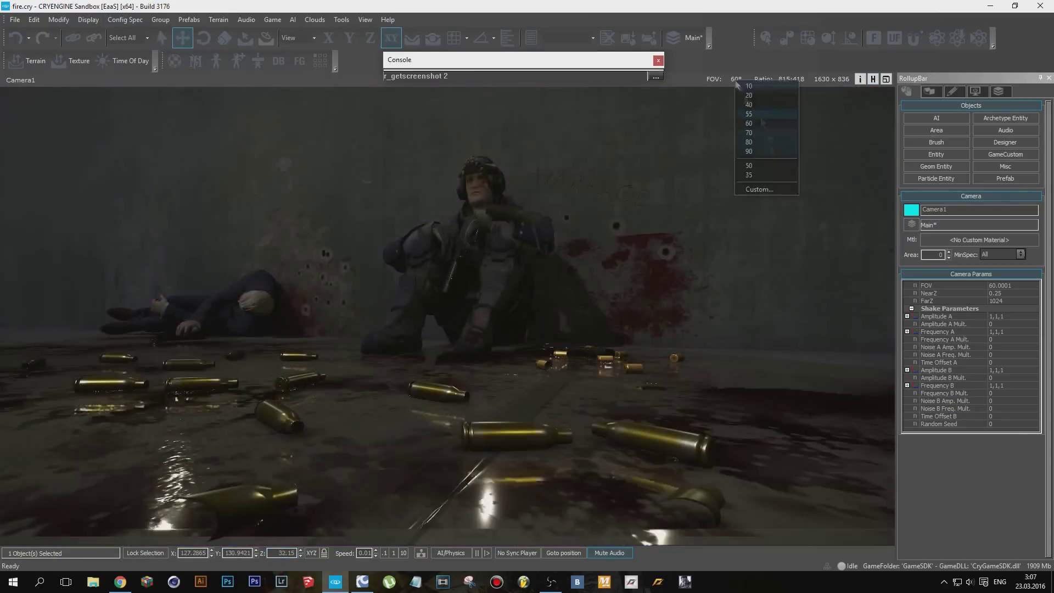
pyautogui.click(748, 175)
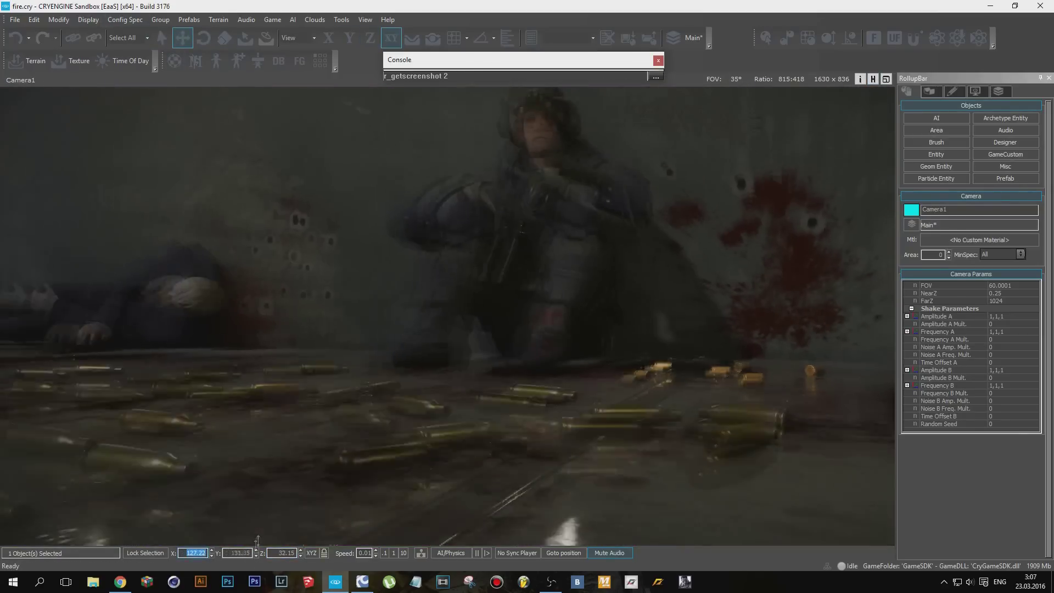
pyautogui.press('3')
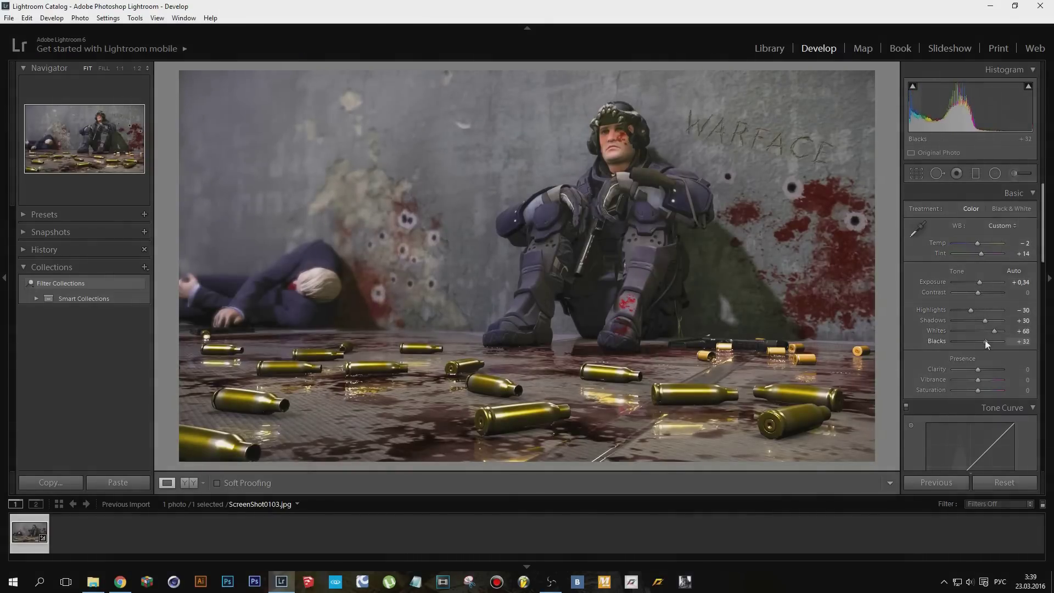
# Scroll down the Develop panel toward the HSL and Split Toning sections
pyautogui.scroll(-5, 986, 340)
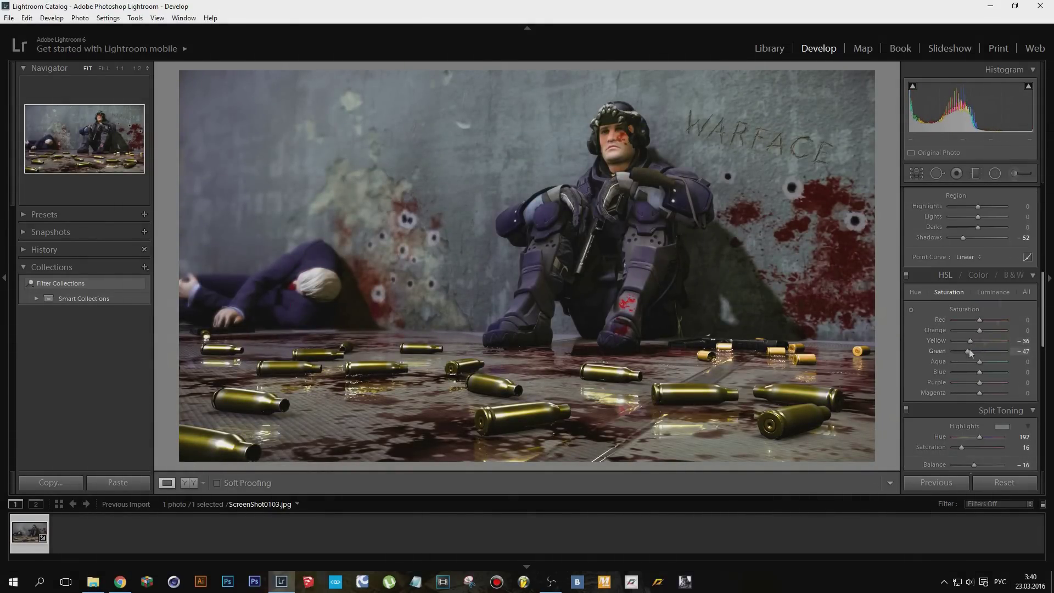
pyautogui.scroll(-10, 969, 352)
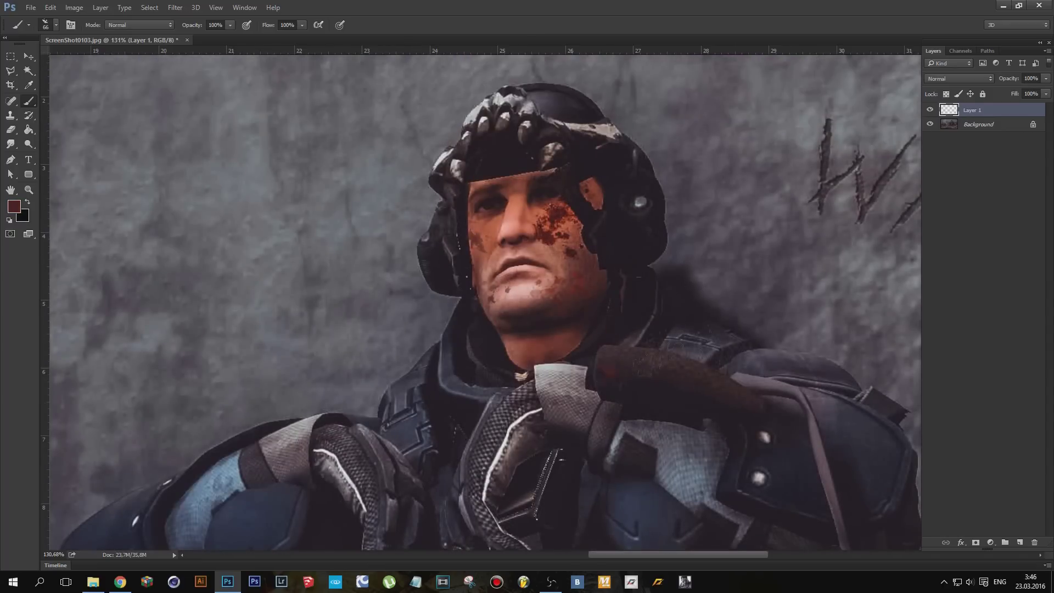
# Pick a different brush preset from the right-click presets for painting over the soldier
pyautogui.scroll(-2, 530, 371)
pyautogui.rightClick(529, 370)
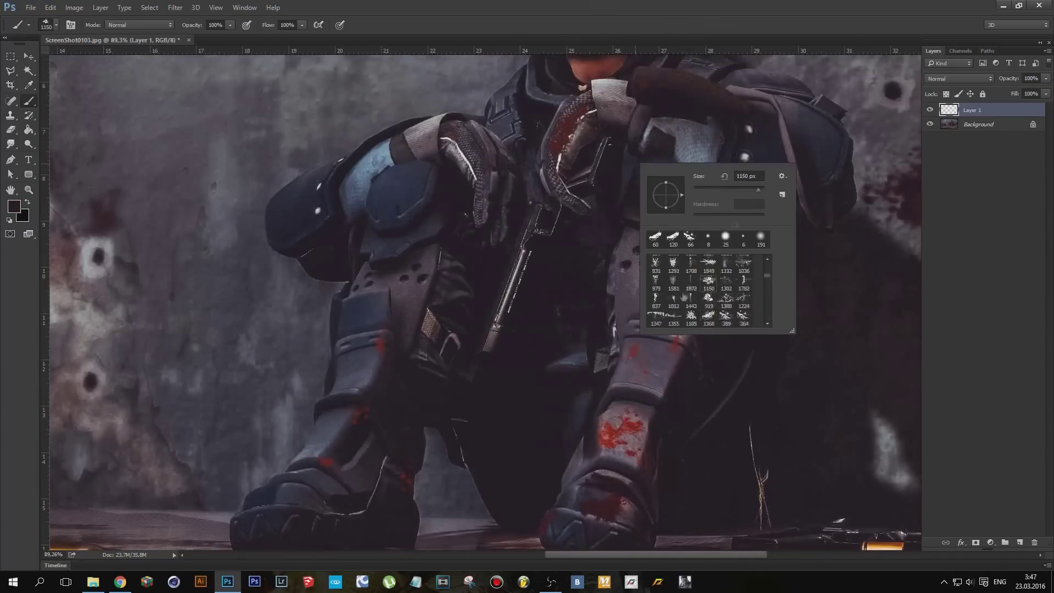
pyautogui.scroll(-2, 707, 291)
pyautogui.click(708, 290)
pyautogui.scroll(-1, 530, 301)
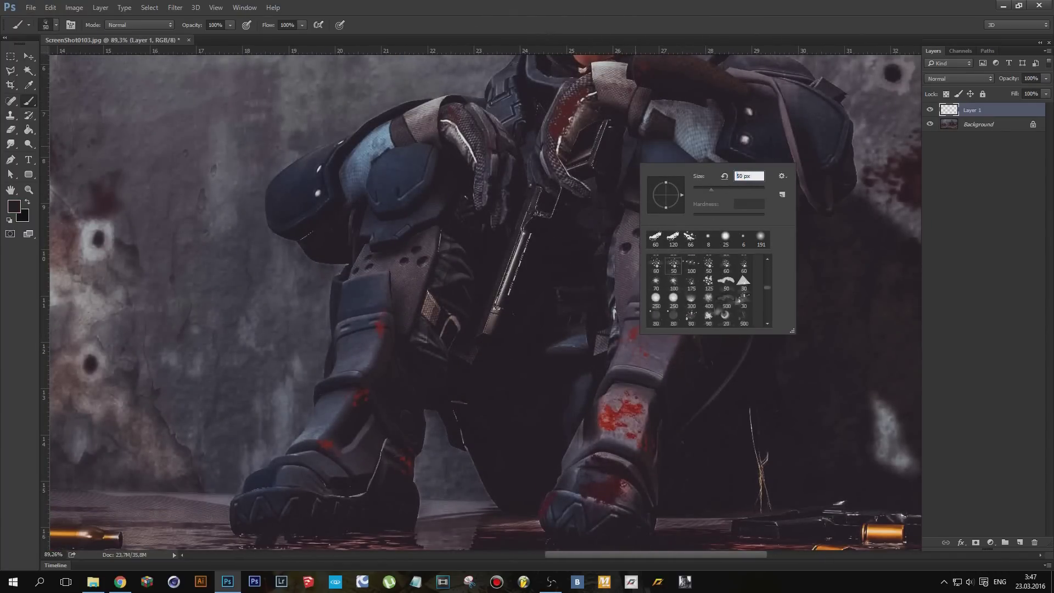